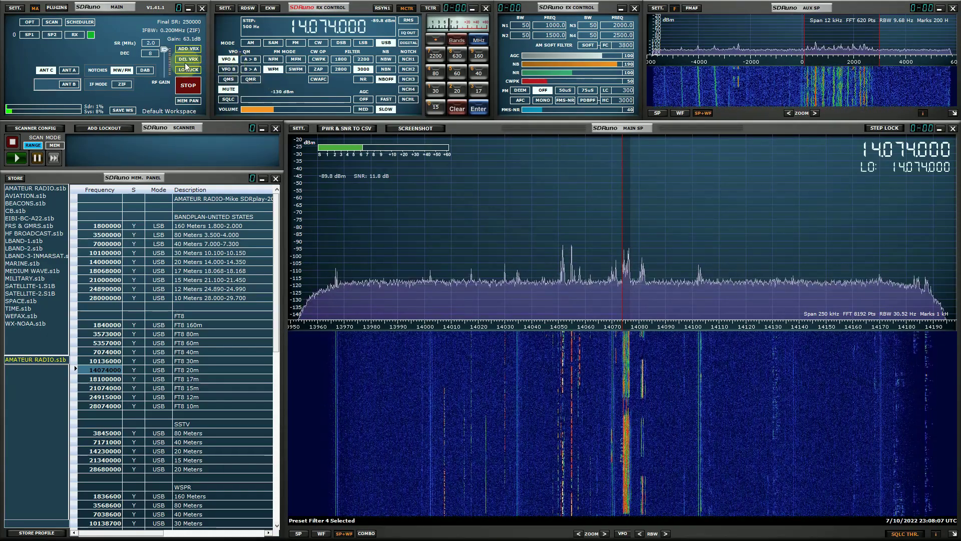
Close SDRuno completely so that its plugin files can be installed
left_click(202, 8)
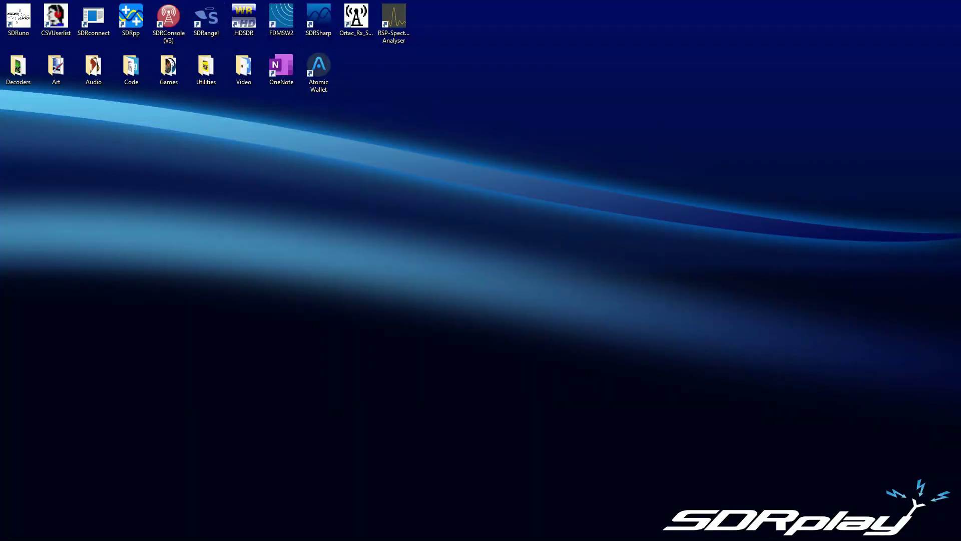
key("alt+Tab")
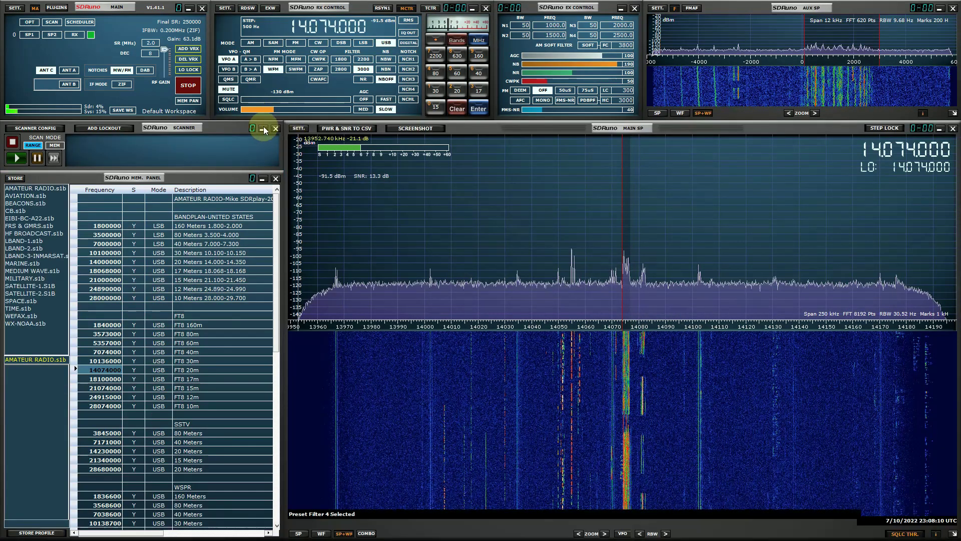
left_click(202, 9)
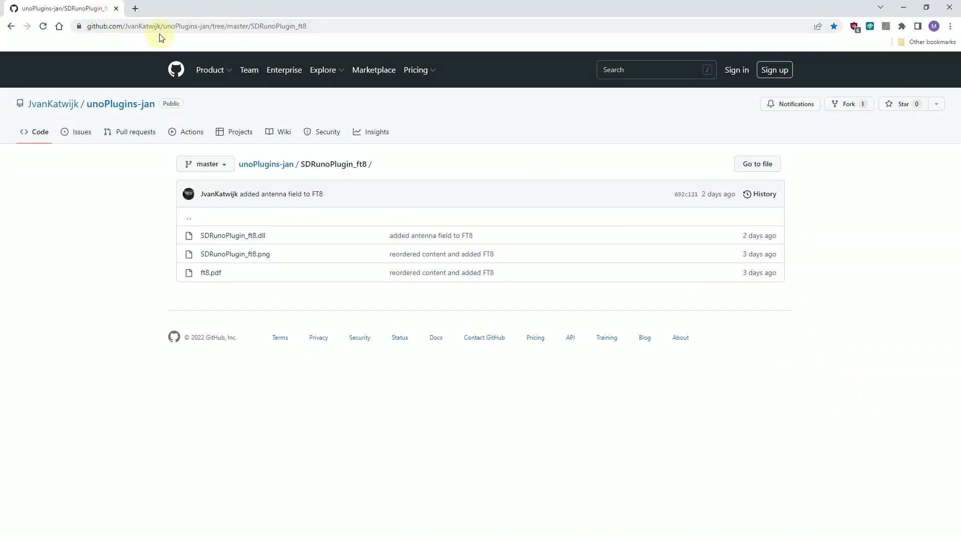
Download ft8.pdf from the SDRunoPlugin_ft8 folder of the unoPlugins-jan GitHub repository in the browser
left_click(167, 29)
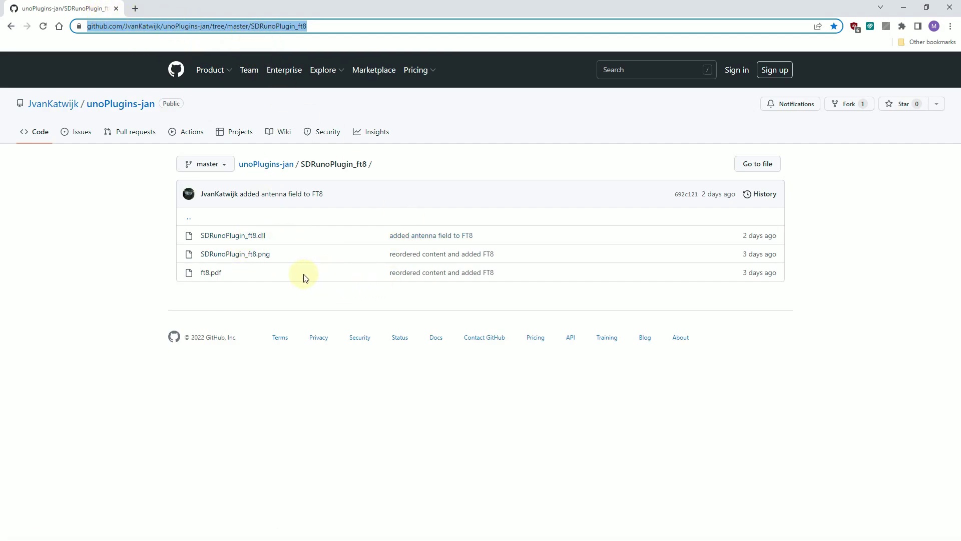
left_click(208, 274)
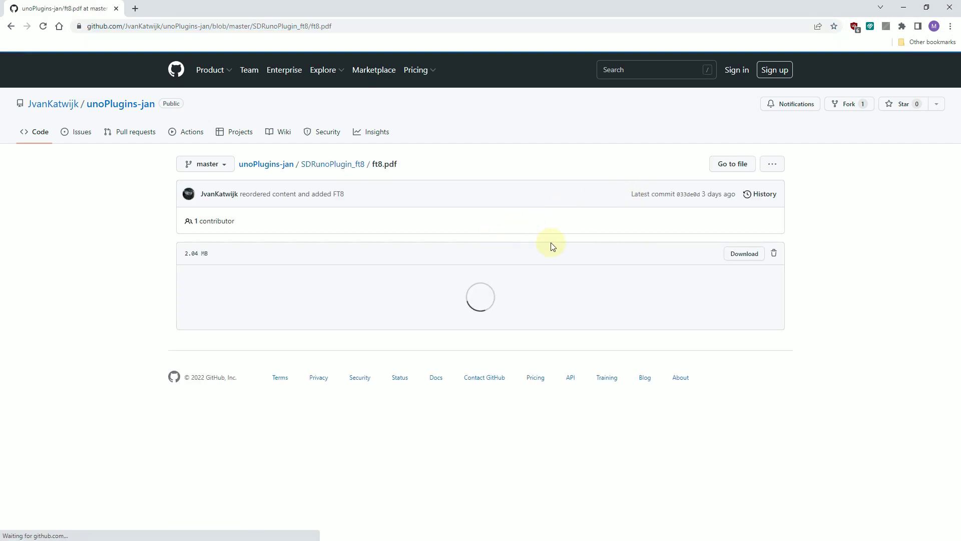
left_click(744, 258)
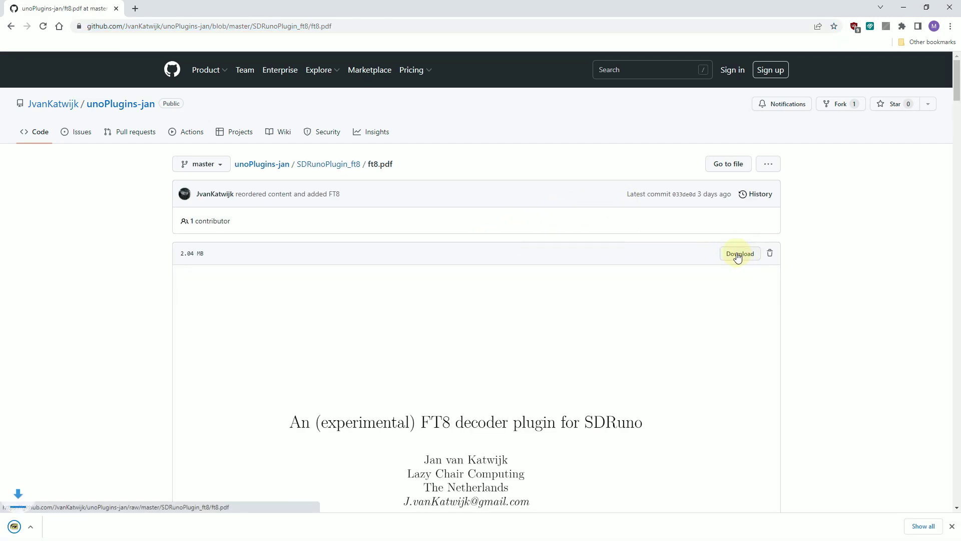
Return to the SDRunoPlugin_ft8 folder listing and download SDRunoPlugin_ft8.dll
key("alt+Left")
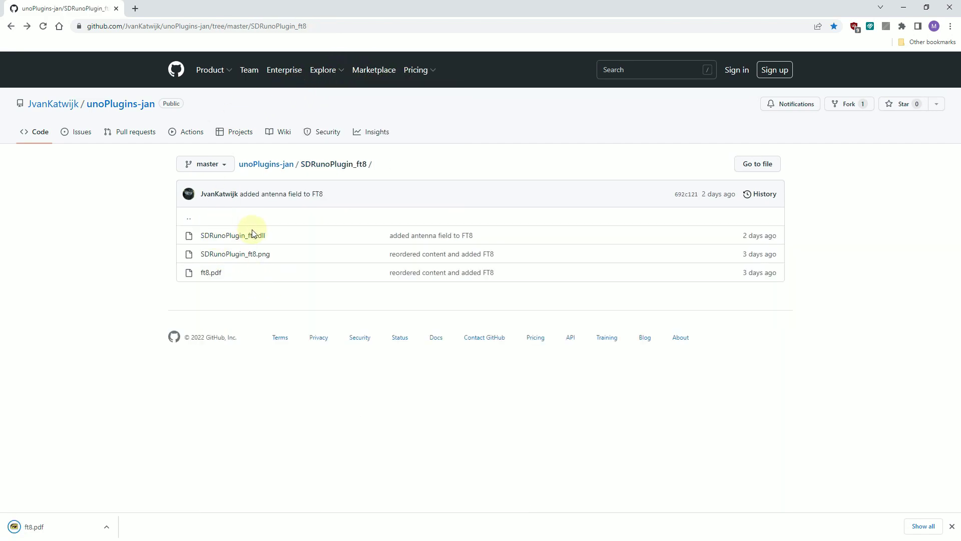
left_click(246, 235)
left_click(741, 253)
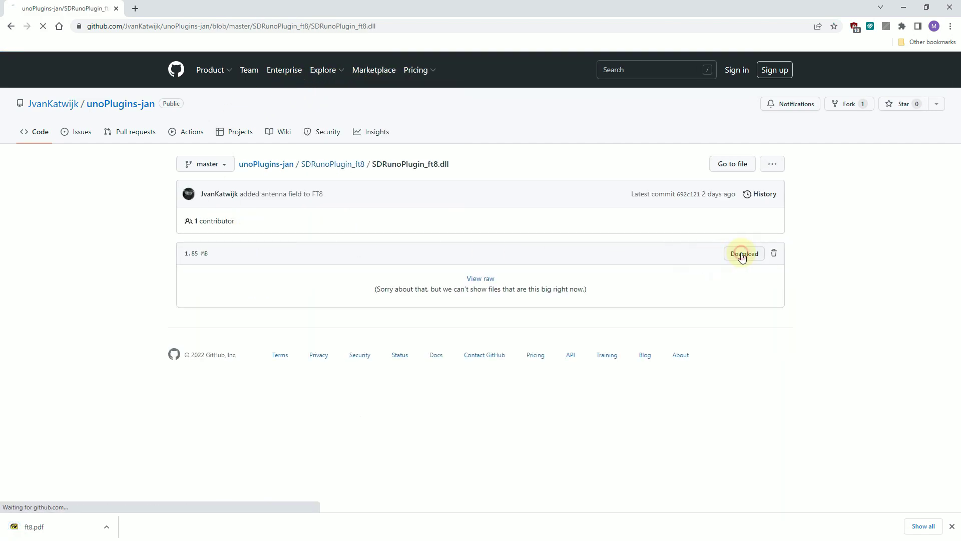
Cut the ft8 PDF and SDRunoPlugin_ft8.dll in the Downloads folder
left_click(185, 527)
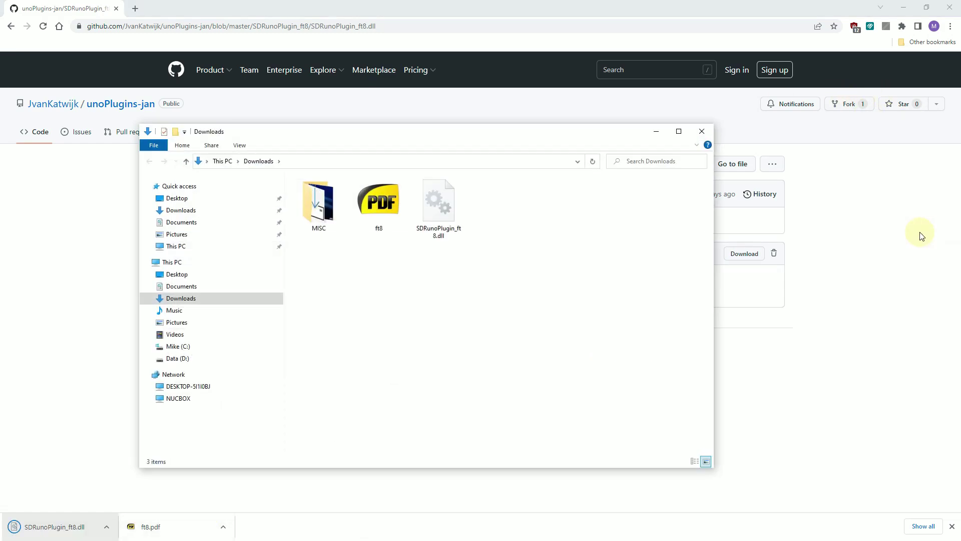
left_click_drag(520, 268, 382, 200)
right_click(382, 200)
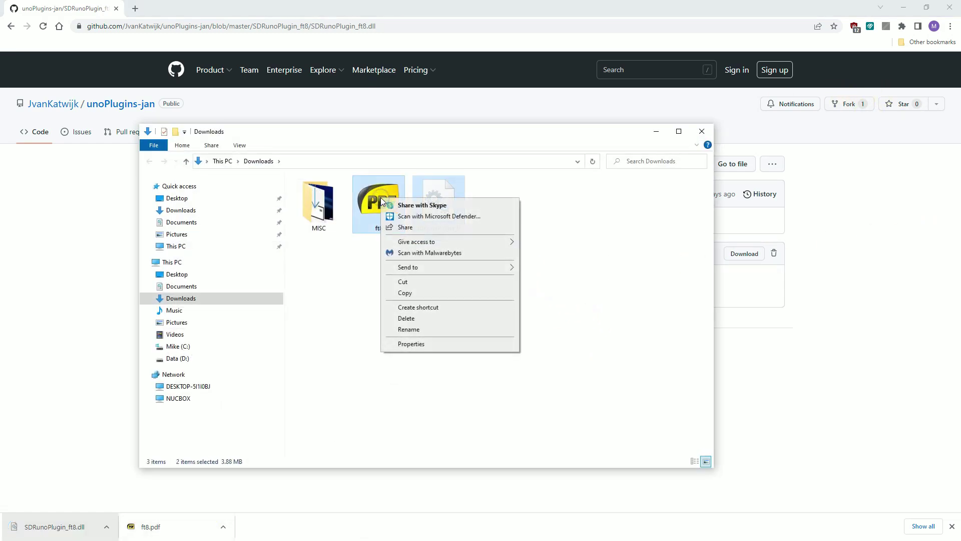
left_click(404, 292)
Paste both files into the CommunityPlugins folder in Documents, replacing the files there, and close the folder and browser windows
left_click(185, 286)
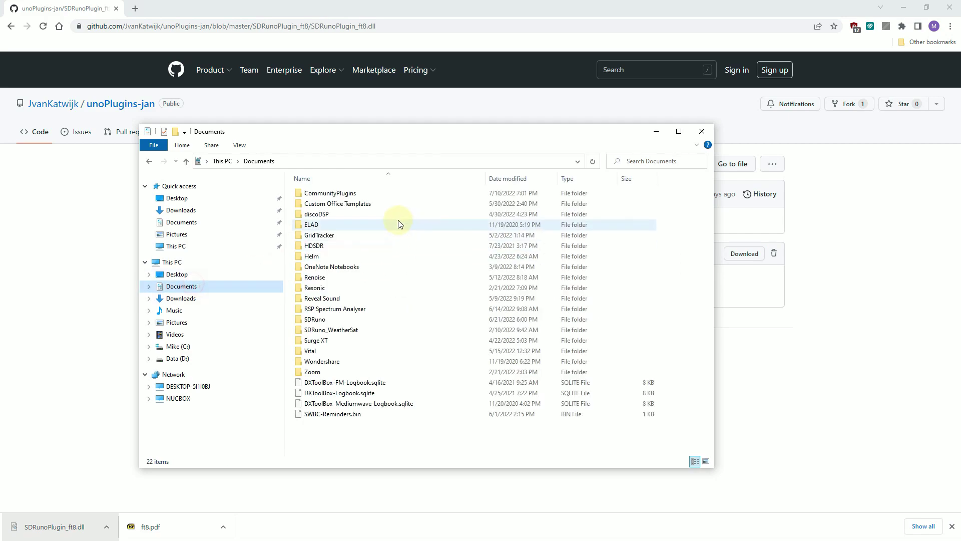
double_click(367, 193)
right_click(329, 423)
left_click(359, 331)
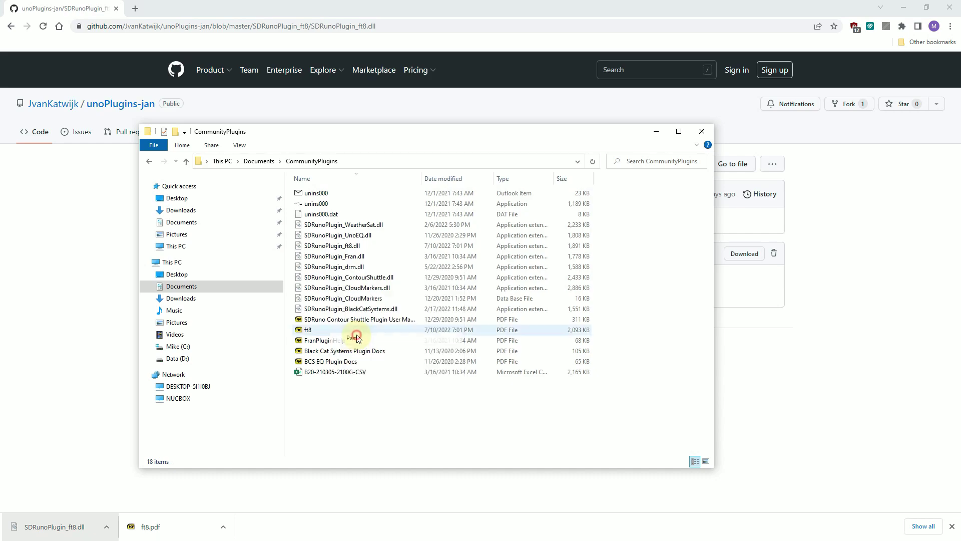
left_click(125, 194)
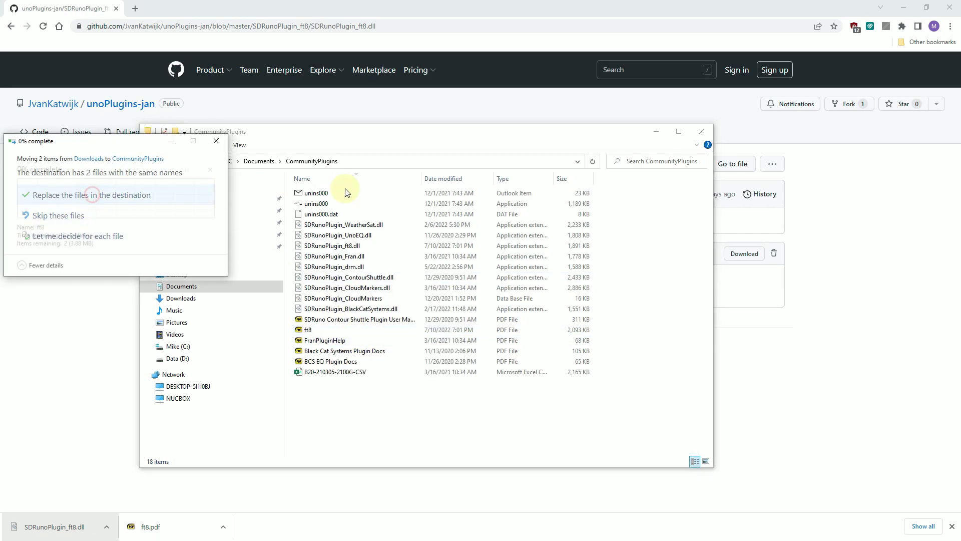
left_click(702, 132)
left_click(950, 7)
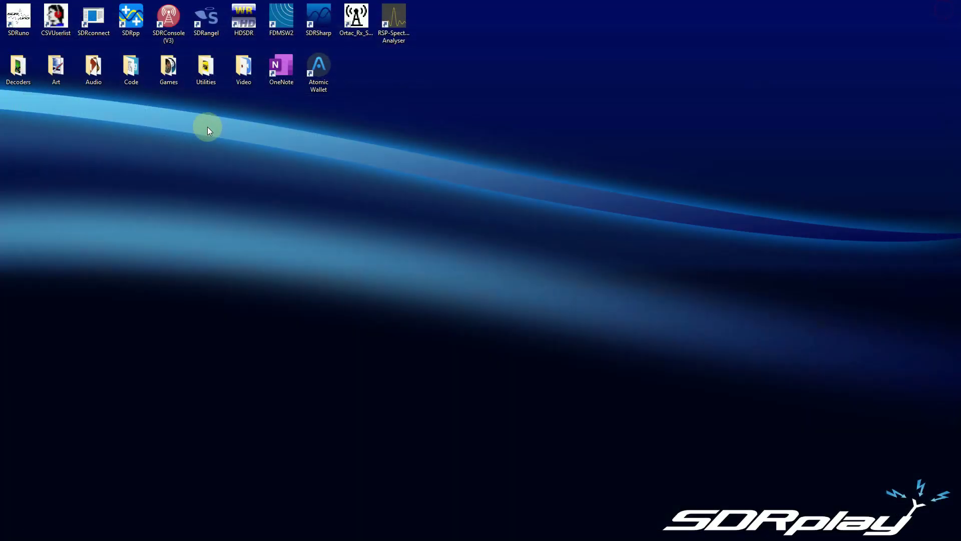
Start SDRuno from the desktop and load the ft8 plugin from the plugin list
double_click(18, 17)
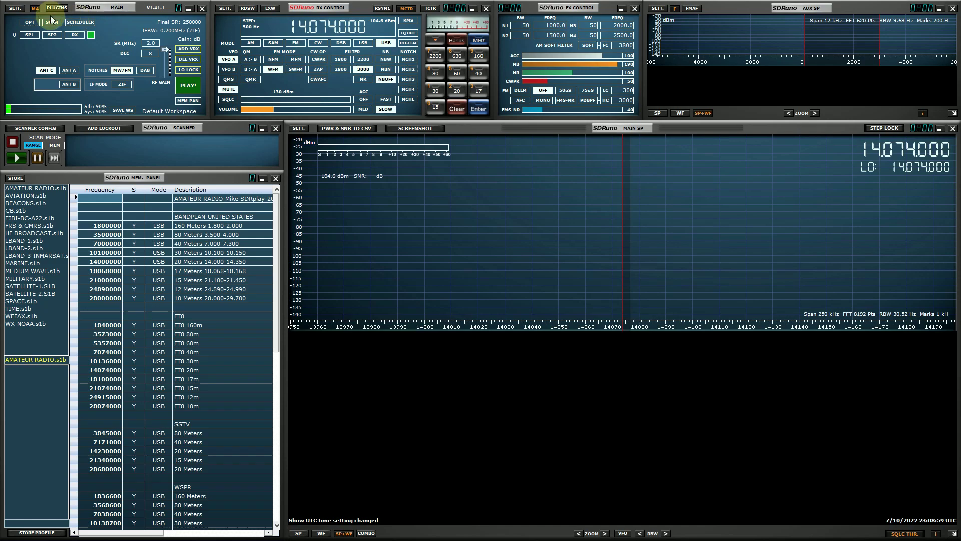
left_click(57, 7)
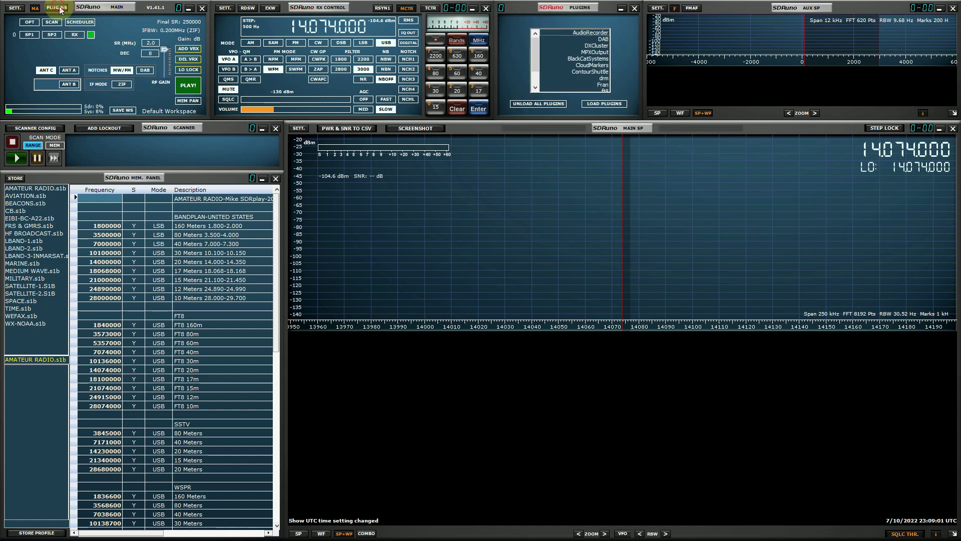
left_click(605, 91)
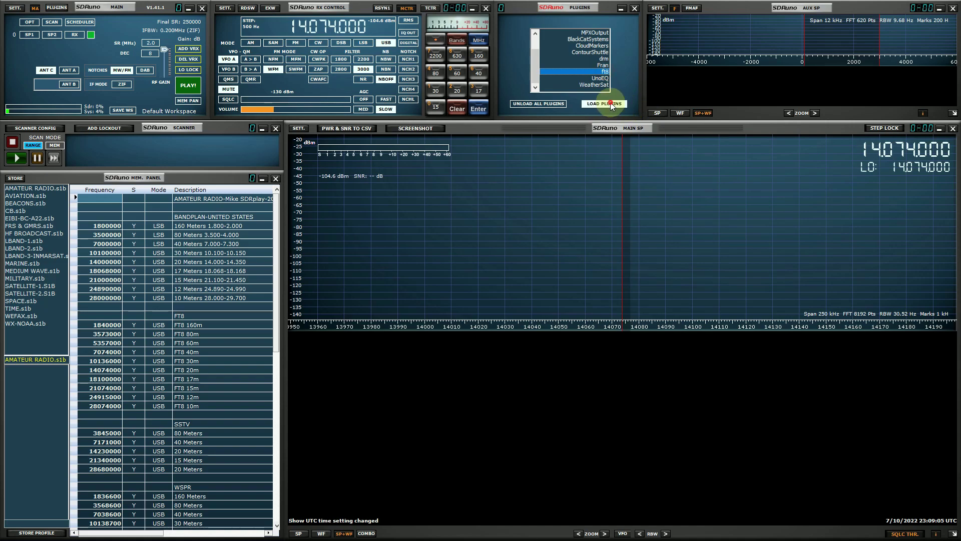
left_click(608, 104)
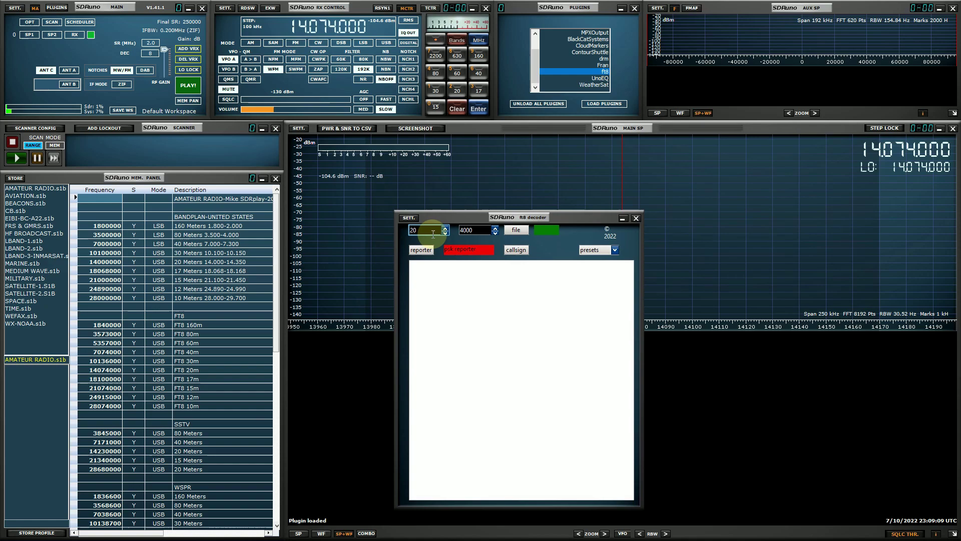
Examine the FT8 decoder's two numeric fields and the save dialog for its output text file, leaving without saving
left_click(474, 232)
left_click(546, 234)
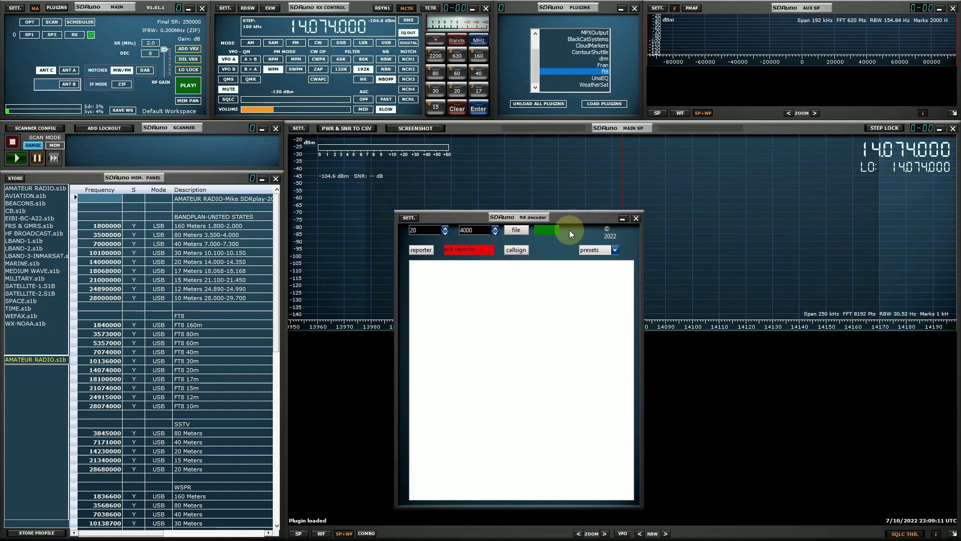
left_click(439, 230)
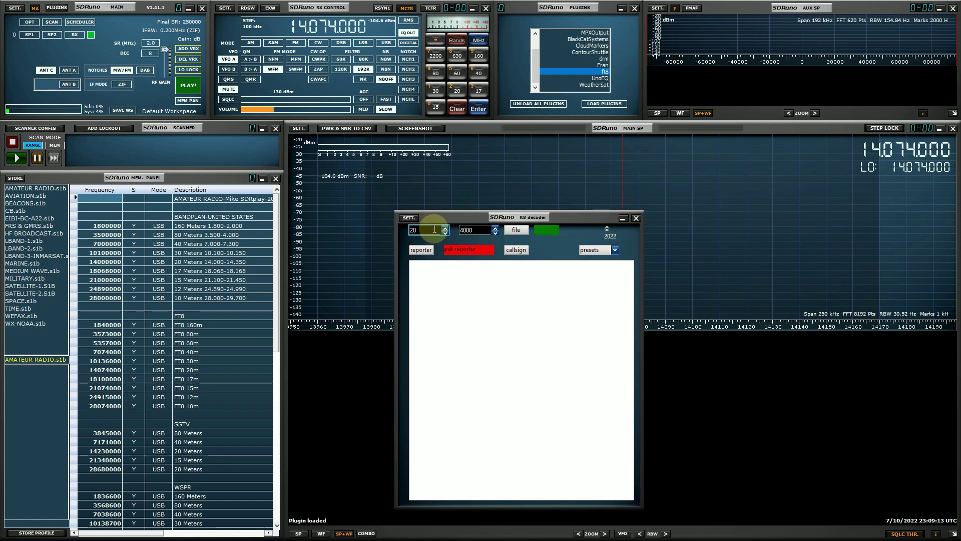
left_click(475, 231)
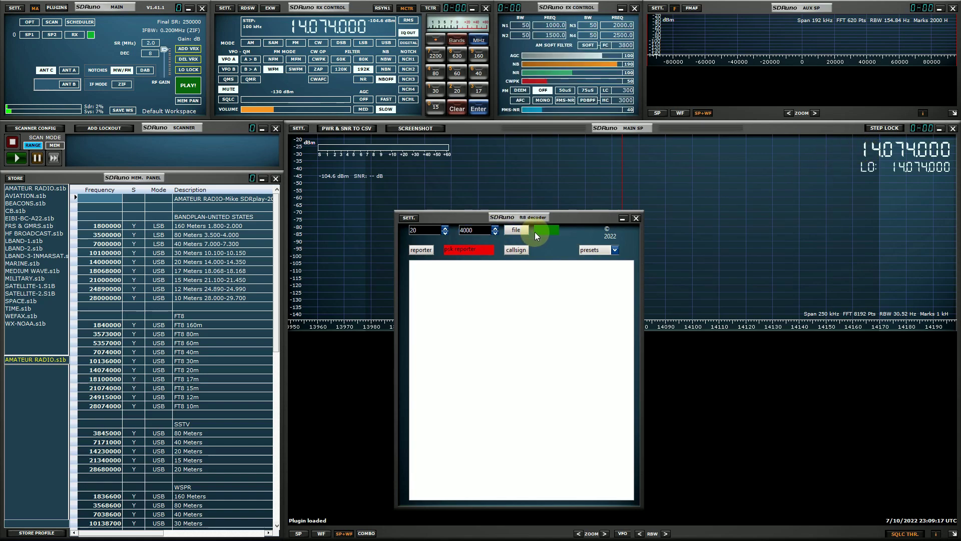
left_click(522, 230)
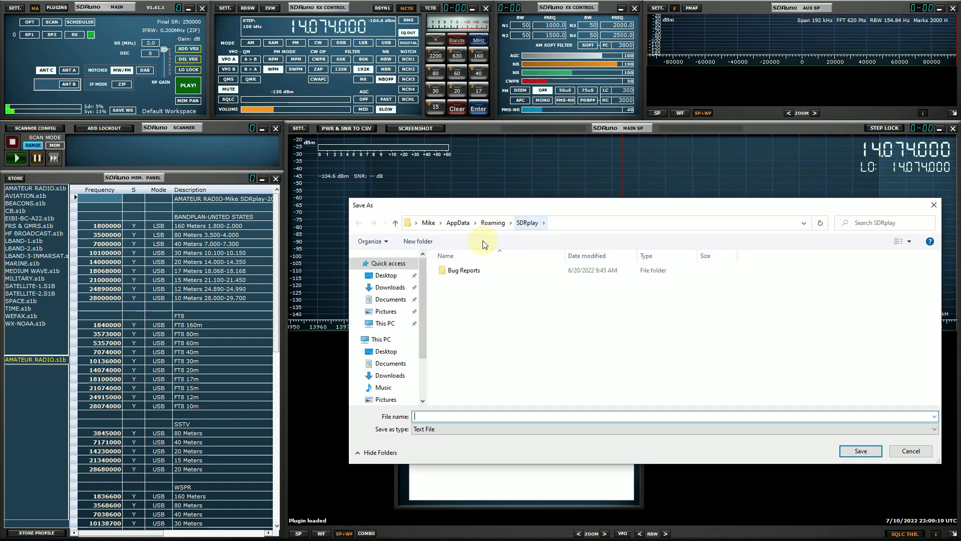
left_click(910, 451)
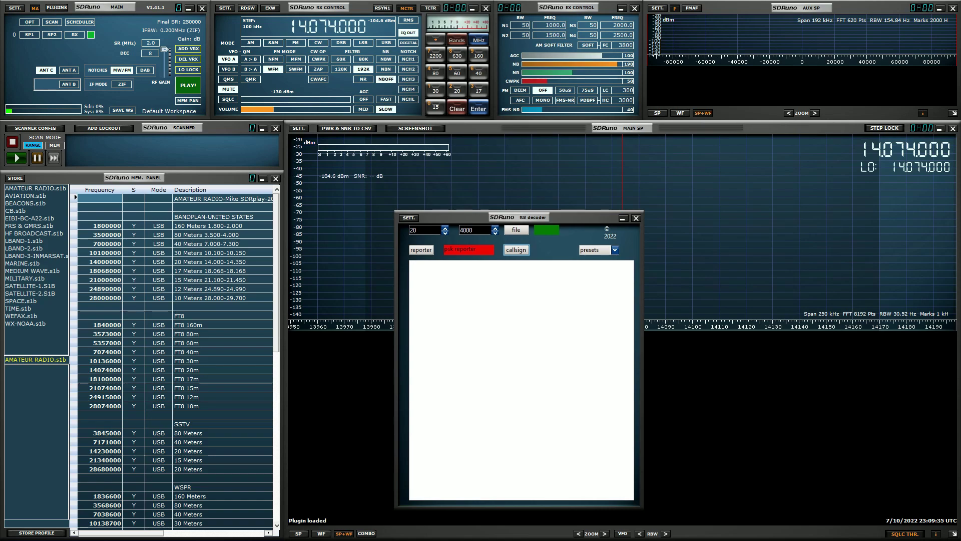
Enter the station's callsign and maidenhead grid in the decoder, set the antenna to Loop, and confirm
left_click(555, 294)
type("KD2KOG")
key("Tab")
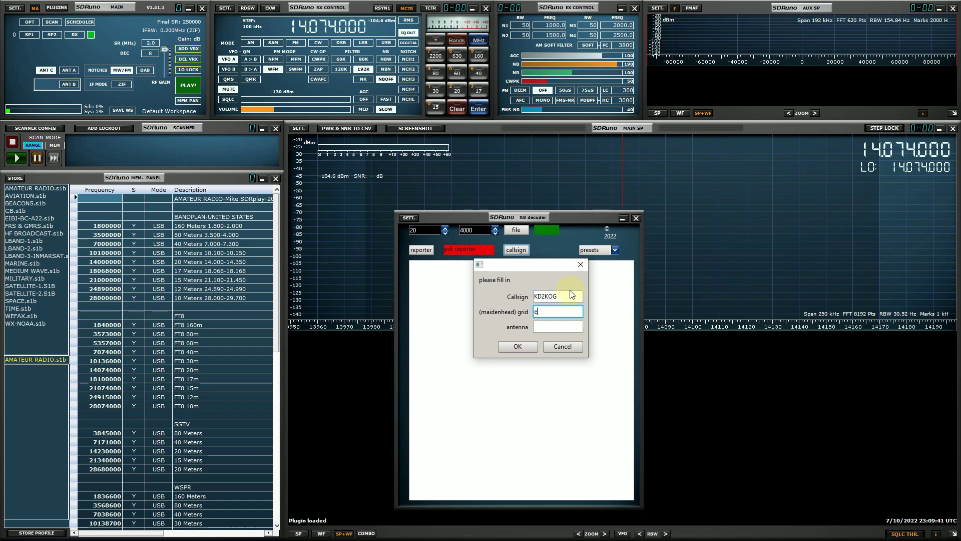
key("Tab")
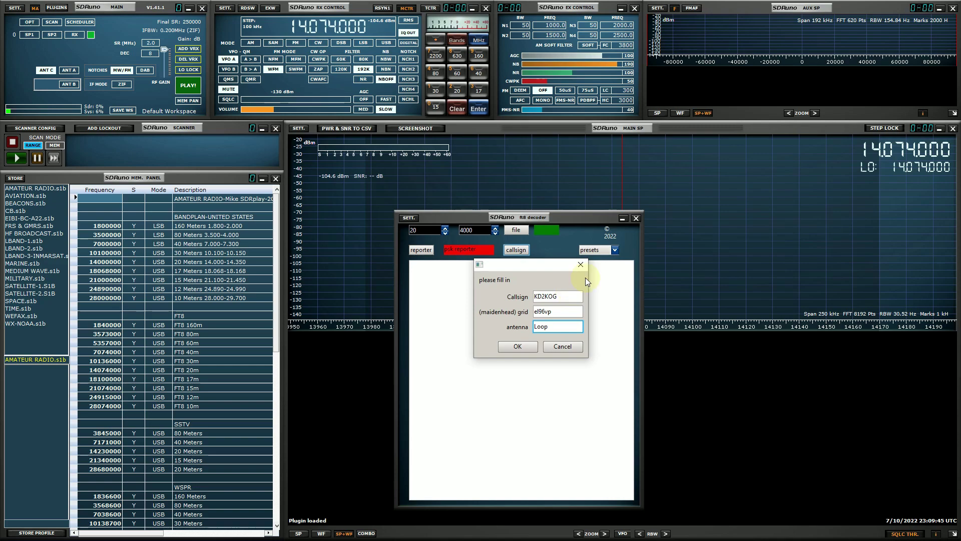
left_click(516, 350)
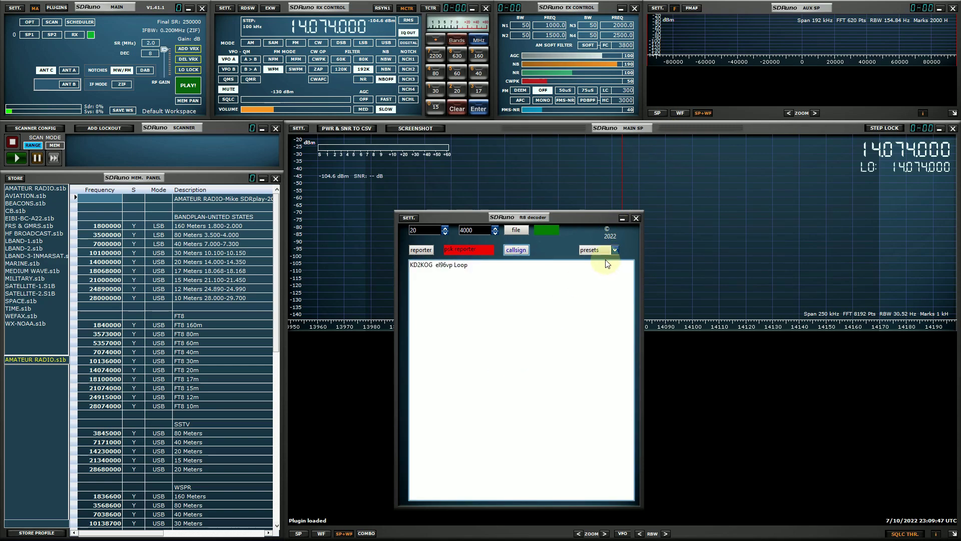
Start the receiver and set its filter bandwidth to 80K, moving the FT8 decoder window clear of the controls
left_click(614, 251)
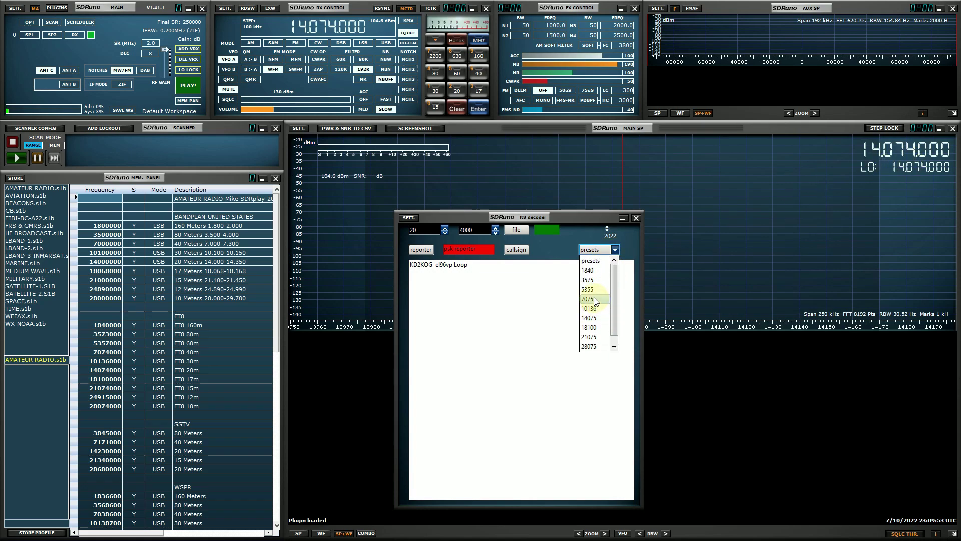
left_click(533, 302)
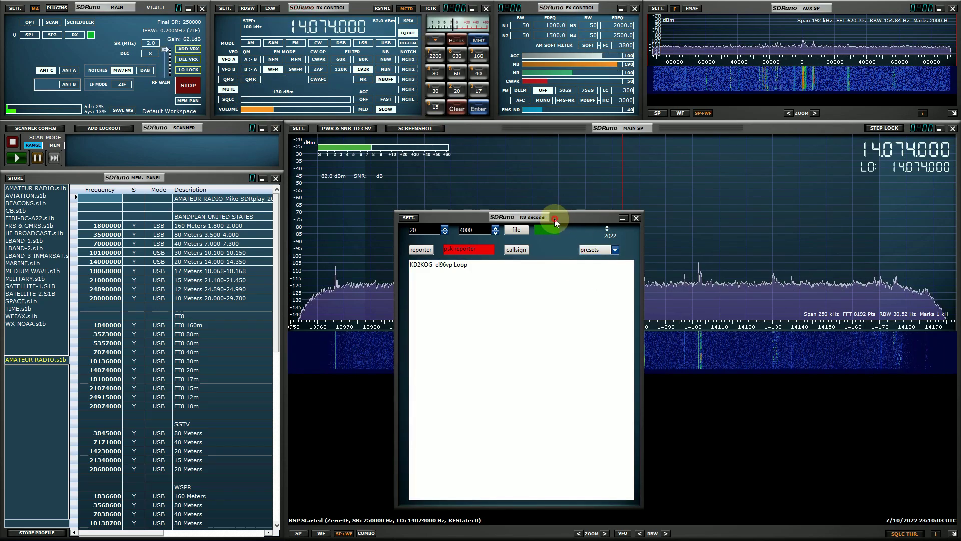
left_click_drag(554, 218, 504, 172)
left_click(365, 61)
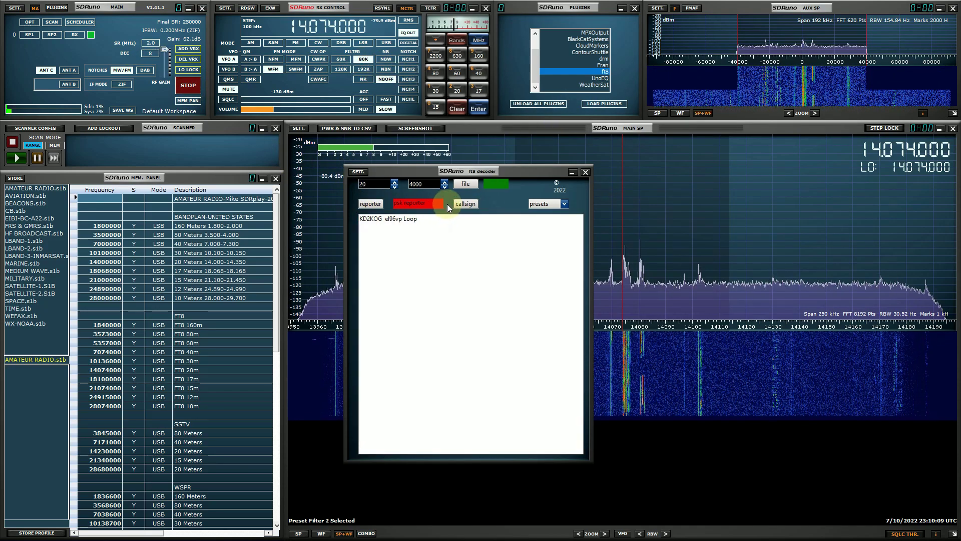
Tune the FT8 decoder to the 14075 preset and activate its PSK reporter
left_click(559, 205)
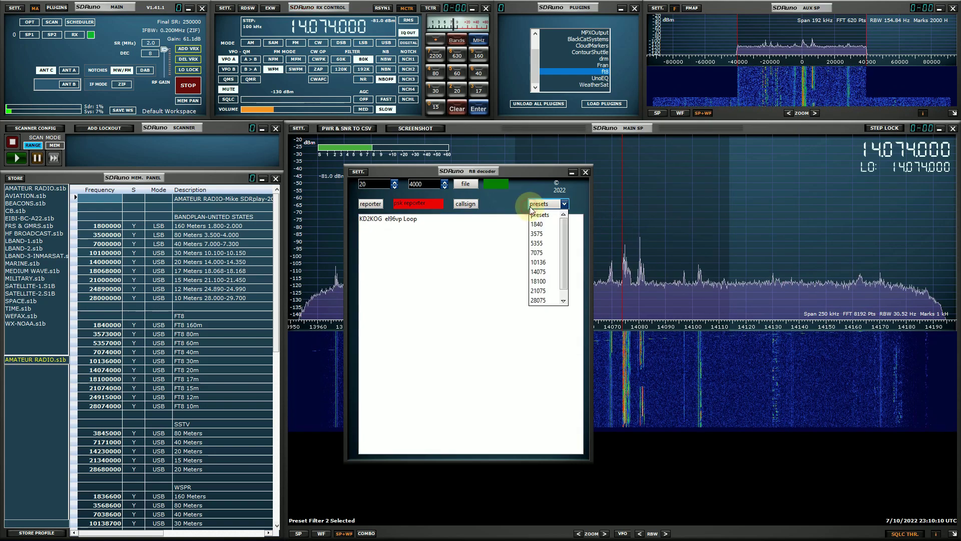
left_click(543, 273)
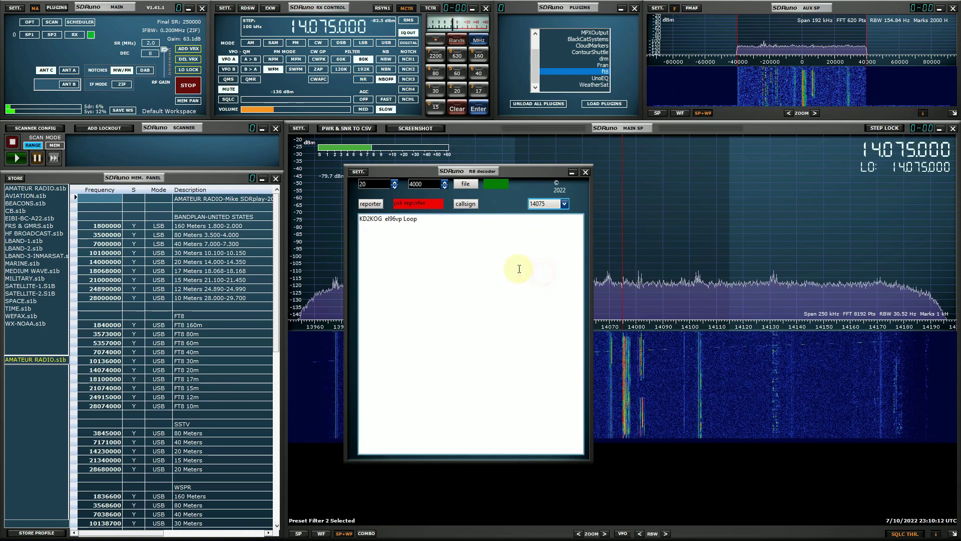
left_click(377, 208)
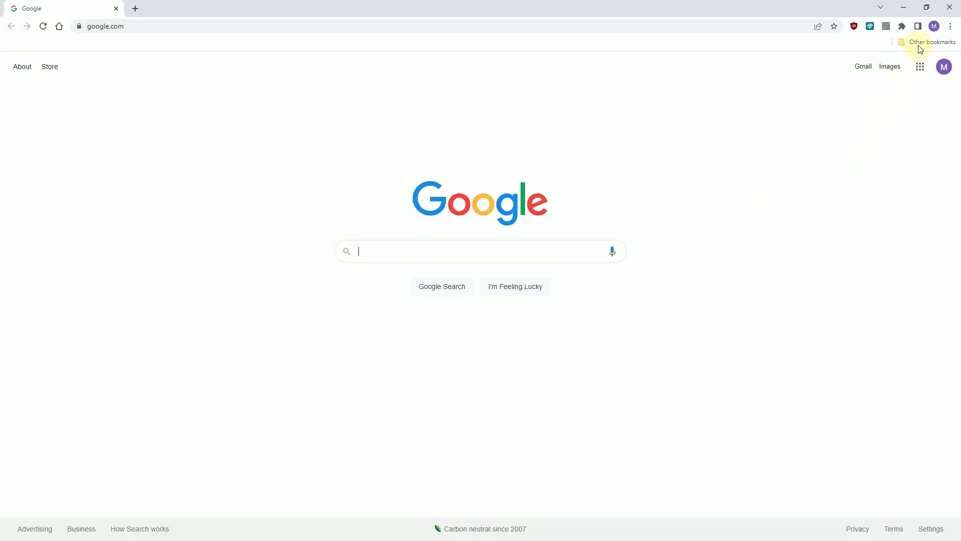
Open the bookmarked Display Reception Reports page of pskreporter.info in the browser and choose all bands for the map
left_click(926, 42)
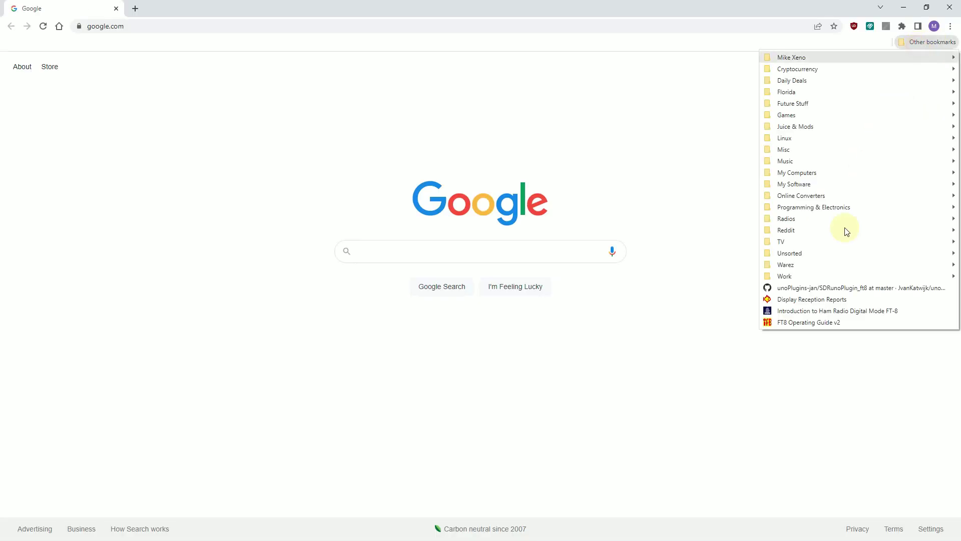
left_click(795, 300)
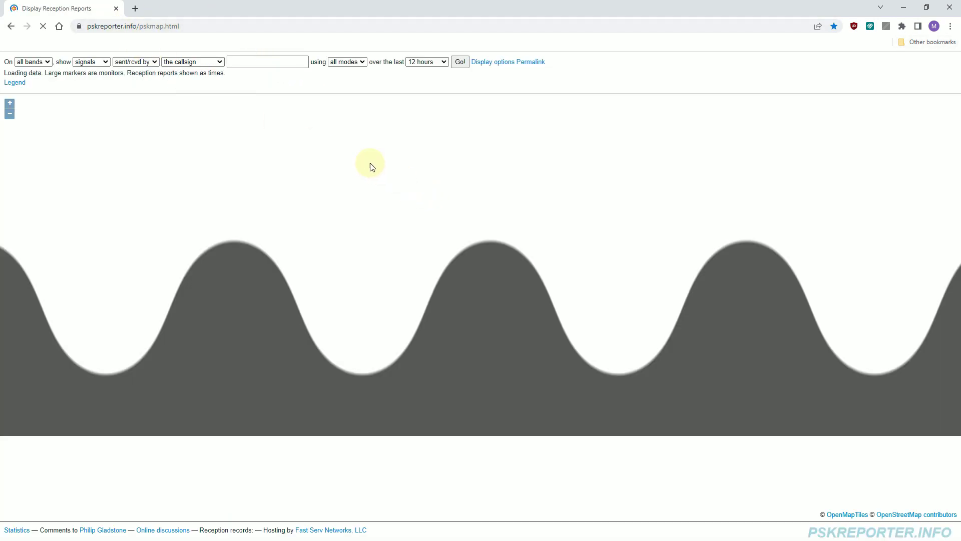
left_click(33, 62)
left_click(26, 75)
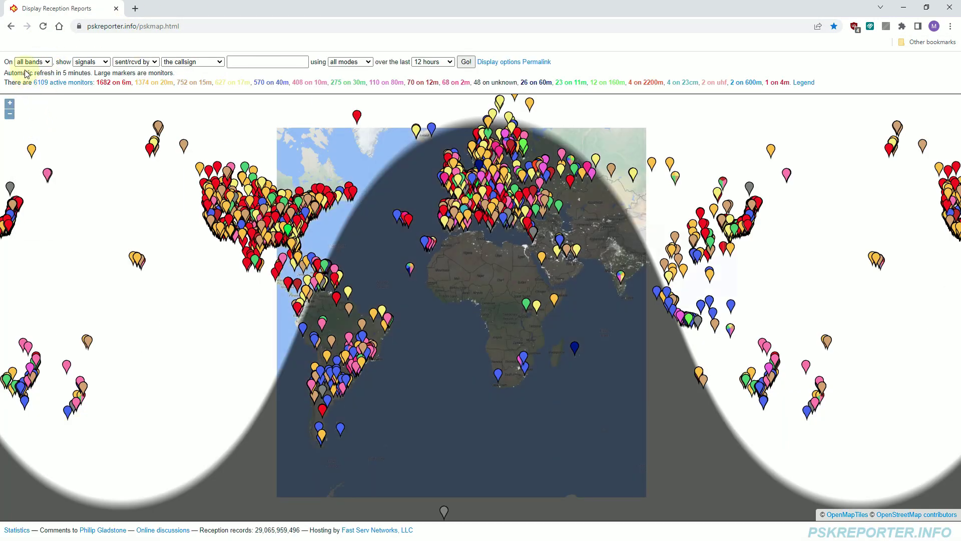
Filter the reception map to 20m signals received by the callsign, entering the station's callsign
left_click(31, 62)
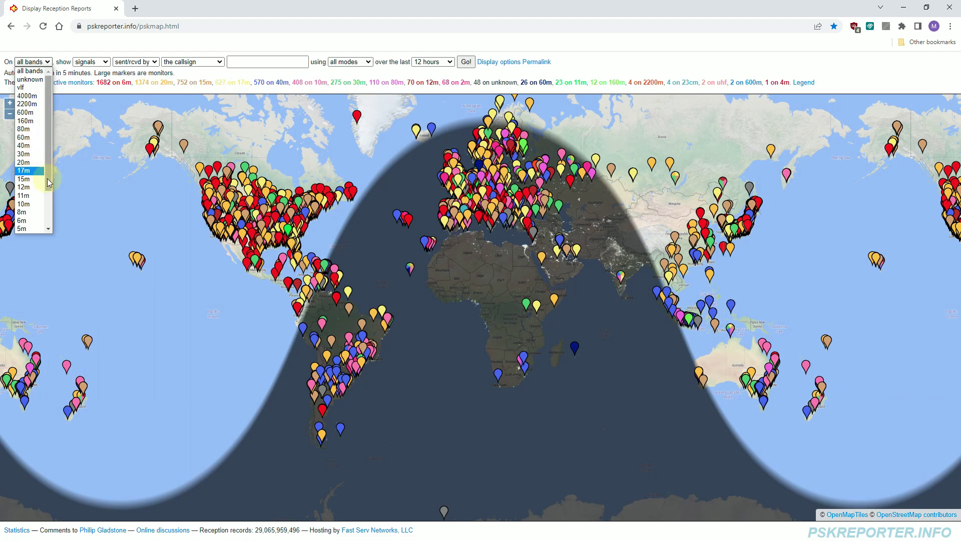
left_click(39, 163)
left_click(95, 62)
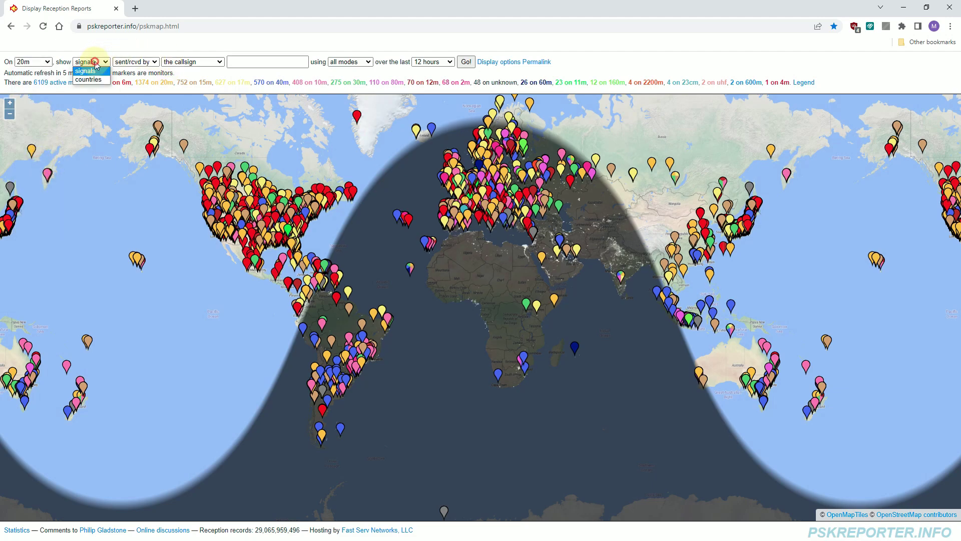
left_click(95, 62)
left_click(135, 61)
left_click(185, 62)
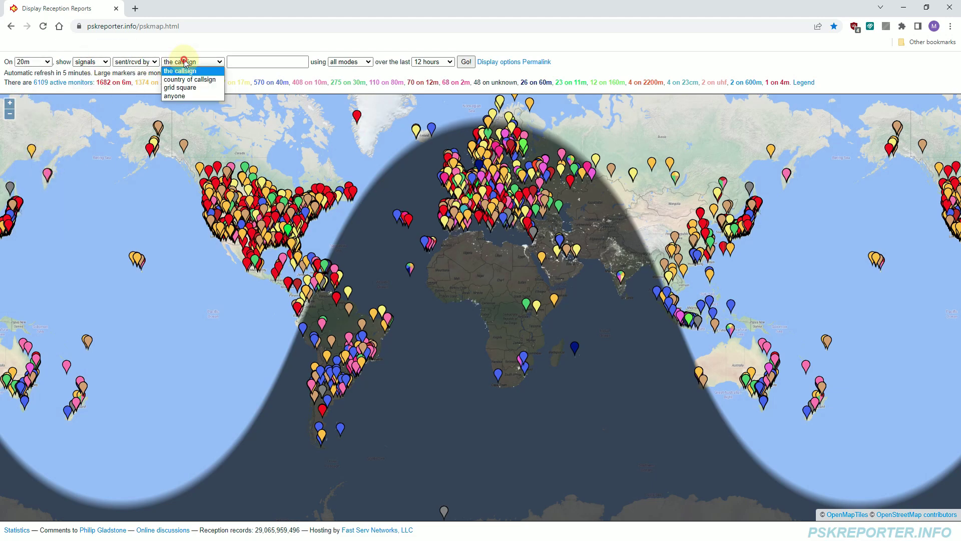
left_click(132, 64)
left_click(129, 88)
left_click(269, 63)
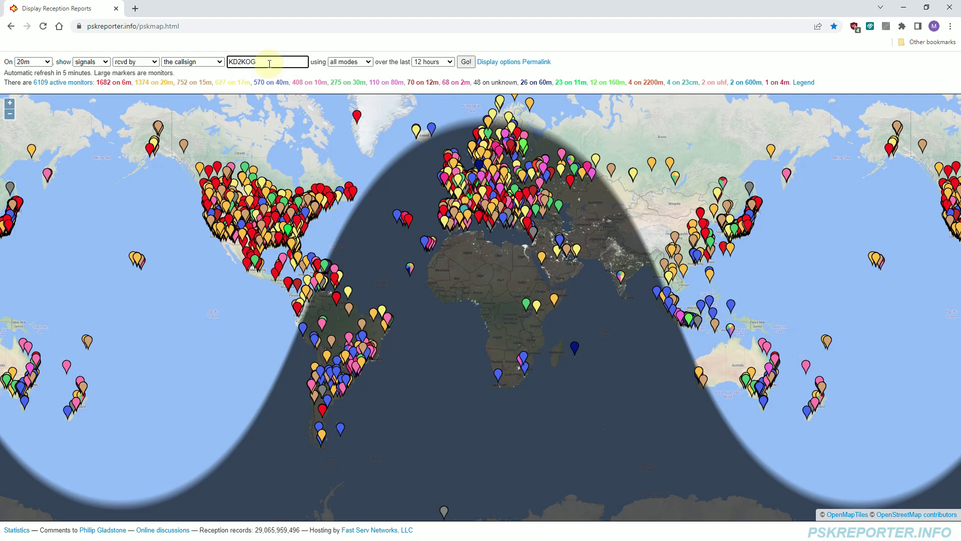
Limit the reports to FT8 mode over the last 1 hour and load the filtered map
left_click(358, 61)
left_click(339, 81)
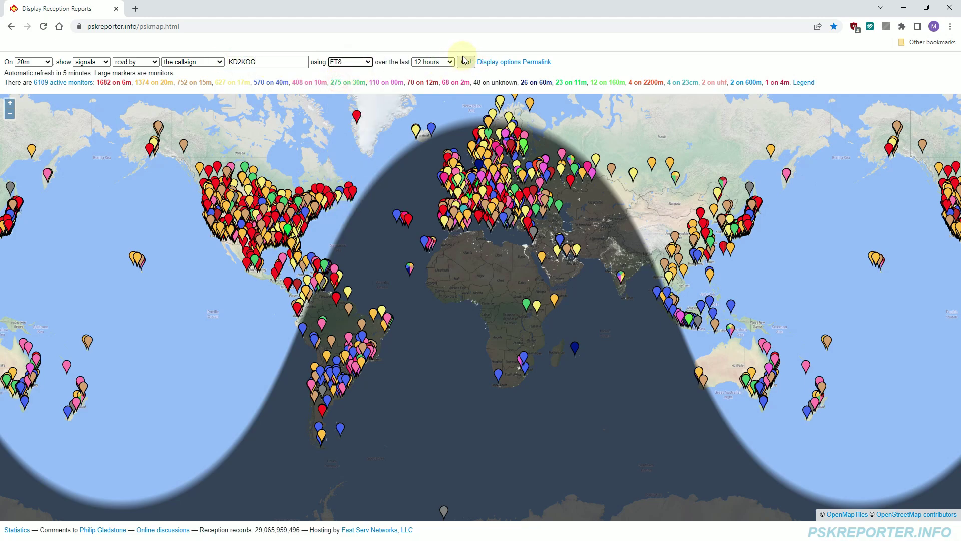
left_click(446, 62)
left_click(432, 114)
left_click(466, 62)
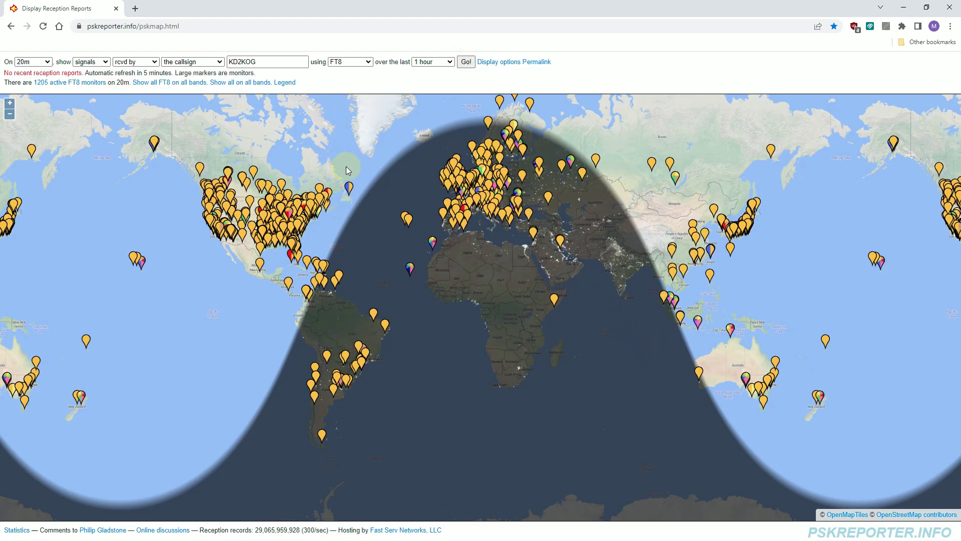
Examine the details of an active FT8 monitor in eastern Australia on the map
left_click_drag(343, 163, 425, 242)
left_click_drag(396, 176, 607, 329)
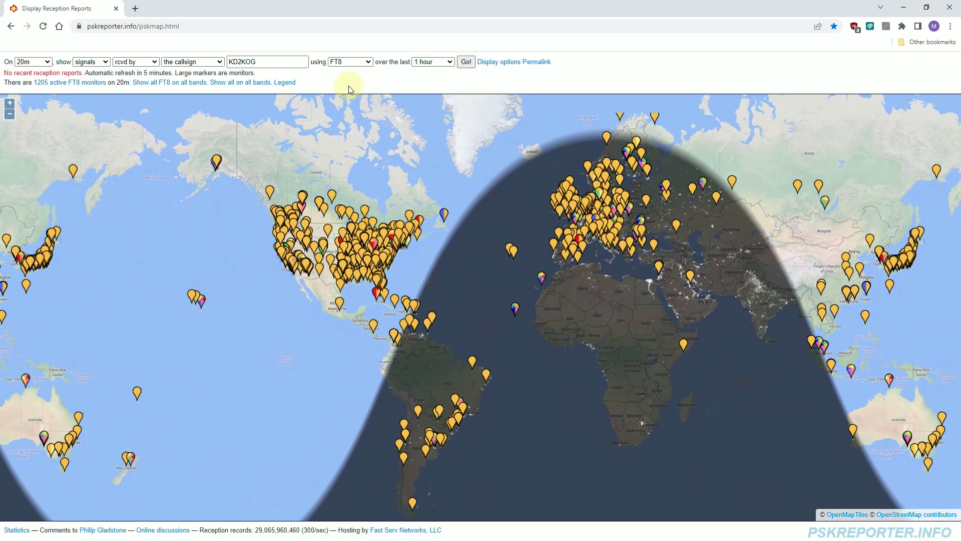
left_click(936, 436)
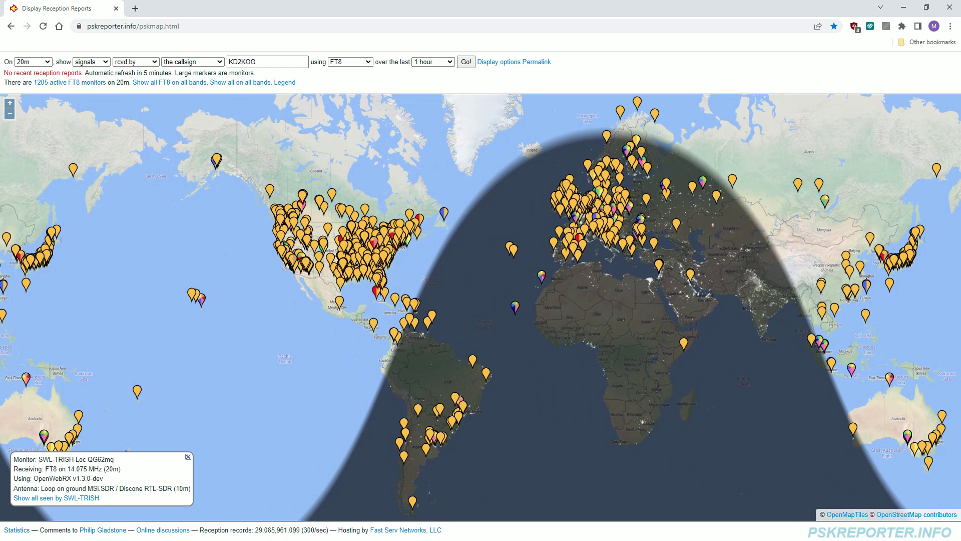
Switch back to SDRuno, reposition the FT8 decoder window, and highlight the callsign in the type 4 decoded message
key("alt+Tab")
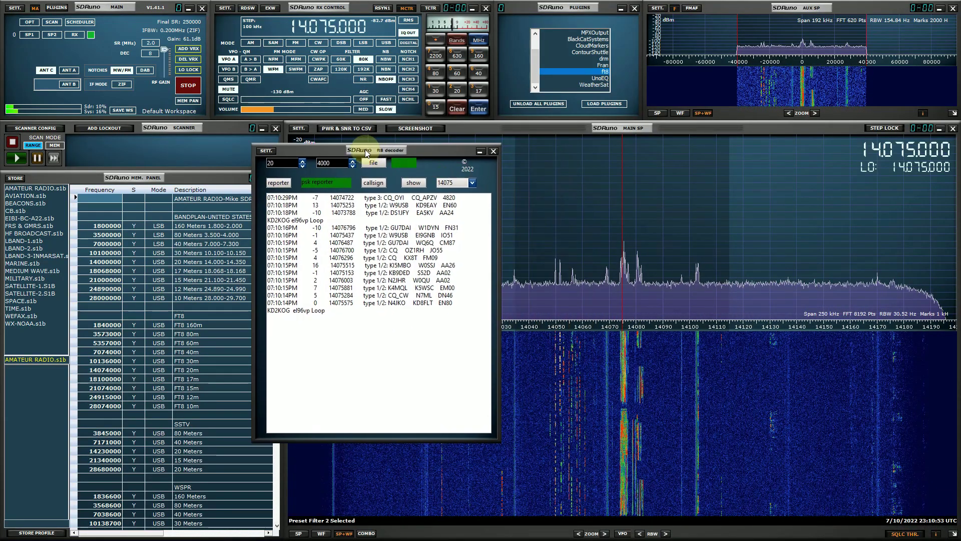
left_click_drag(367, 153, 310, 147)
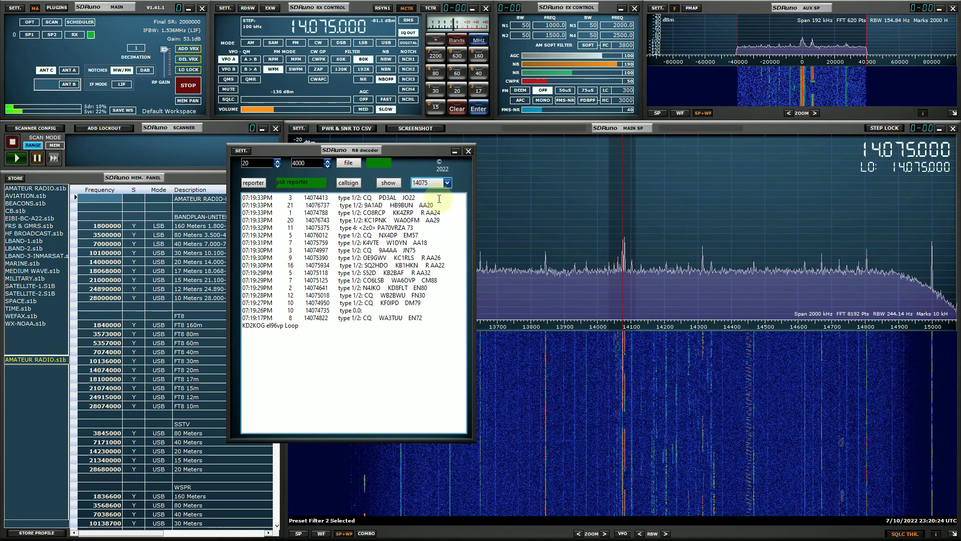
left_click(324, 200)
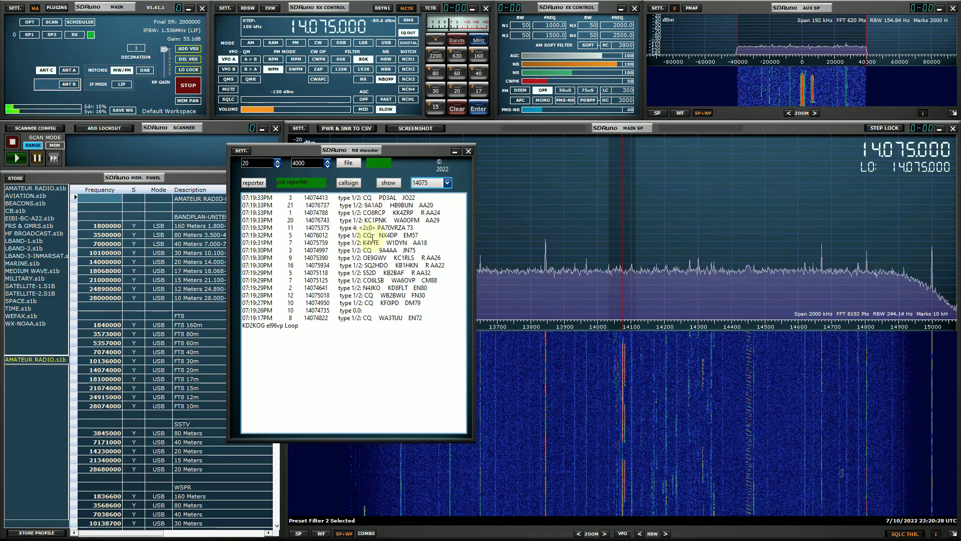
left_click_drag(378, 228, 412, 229)
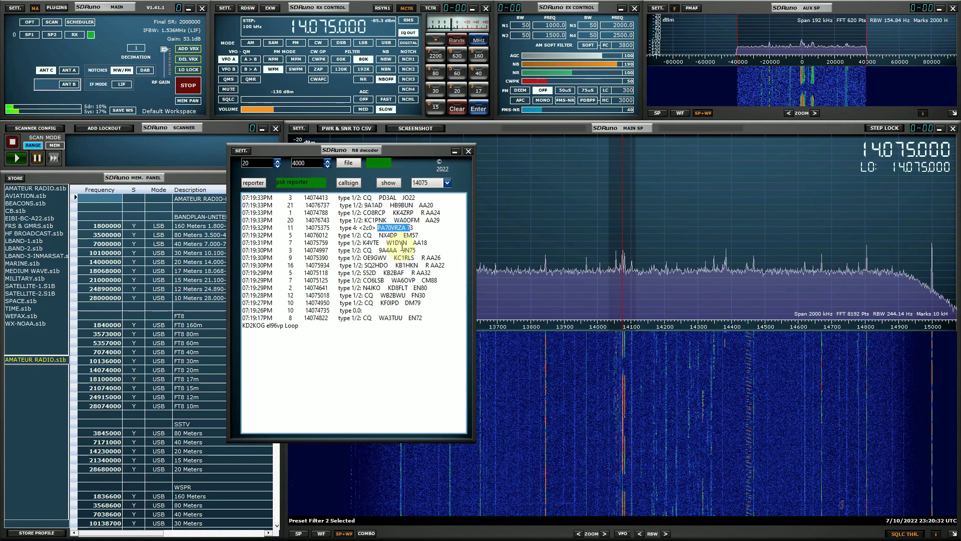